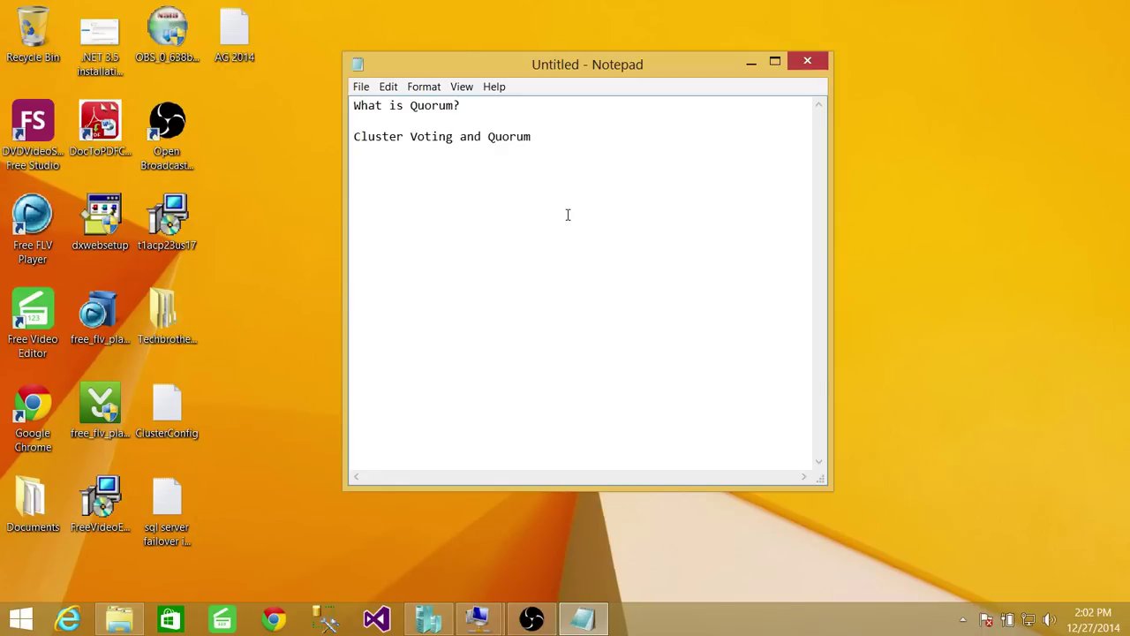
# Step: Add a new blank line below the 'What is Quorum?' and 'Cluster Voting and Quorum' topics
pyautogui.press('Return')
pyautogui.press('Return')
# Step: Select the word 'Quorum' in the note, then deselect it by clicking below the text
pyautogui.moveTo(537, 139); pyautogui.dragTo(515, 140)
pyautogui.click(510, 141)
pyautogui.doubleClick(493, 138)
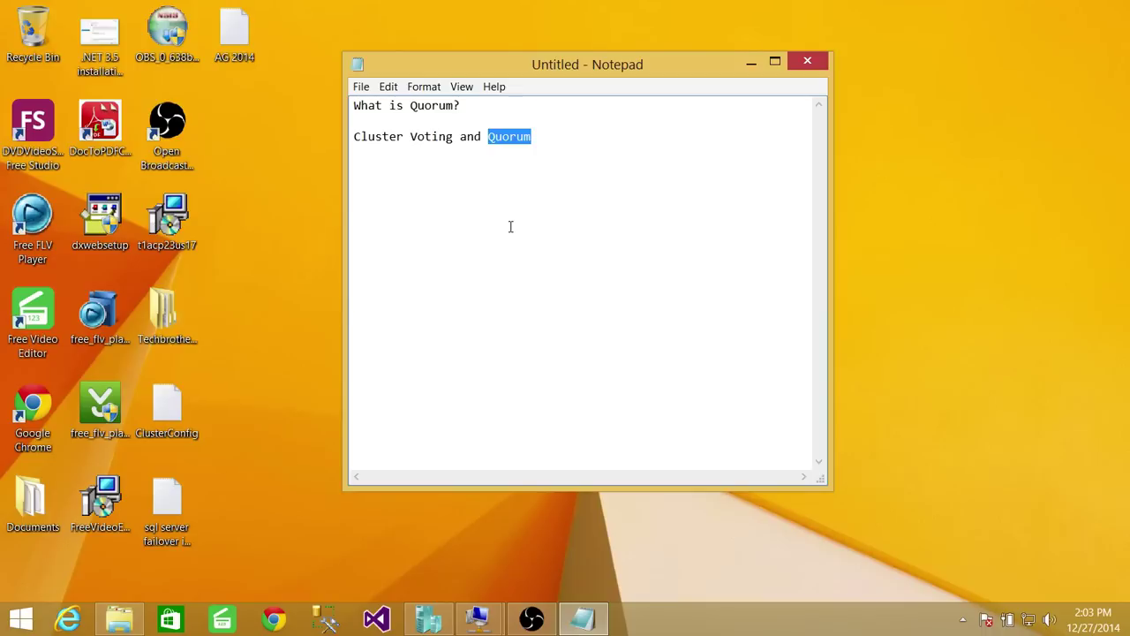
pyautogui.click(555, 159)
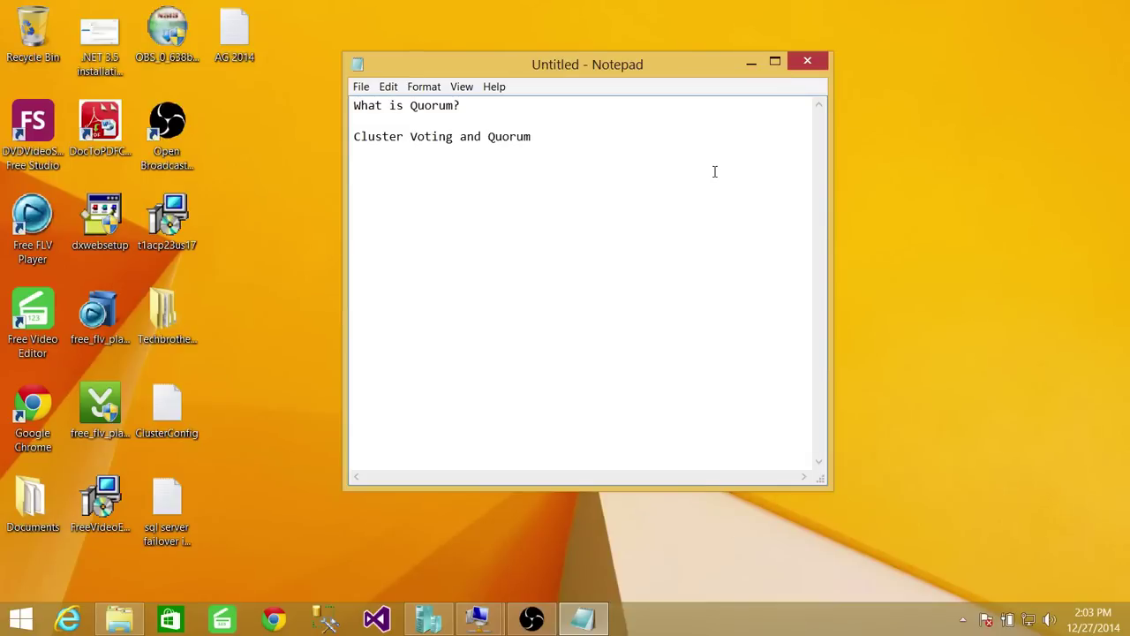
# Step: Minimize the Notepad notes and bring the TechbrothersVM02 machine window to the front
pyautogui.click(752, 62)
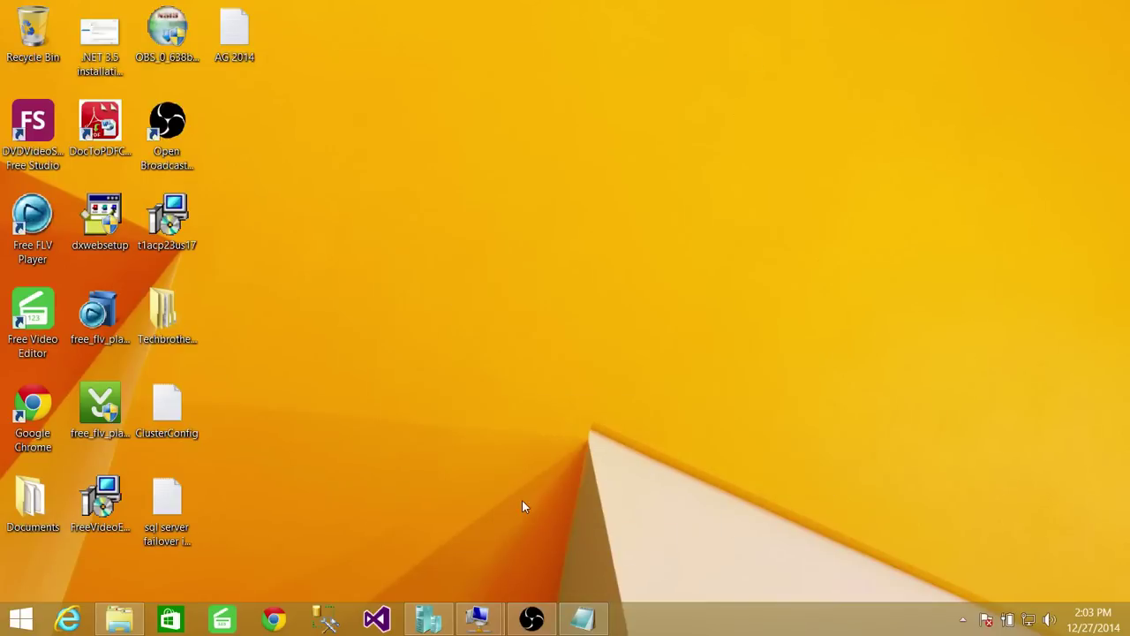
pyautogui.moveTo(471, 629)
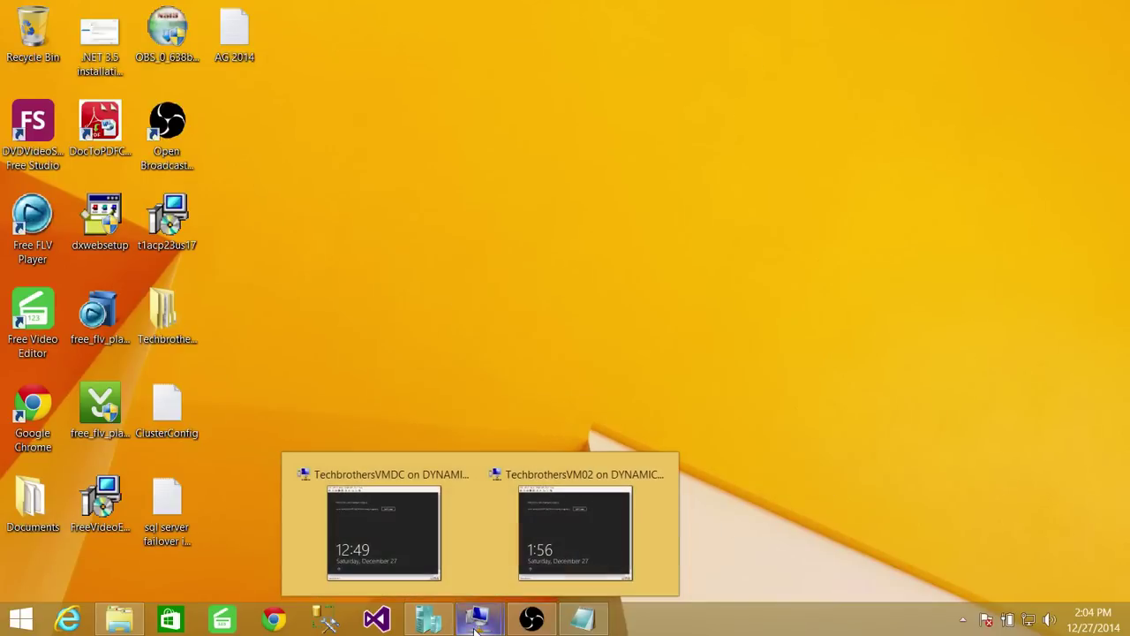
pyautogui.click(403, 526)
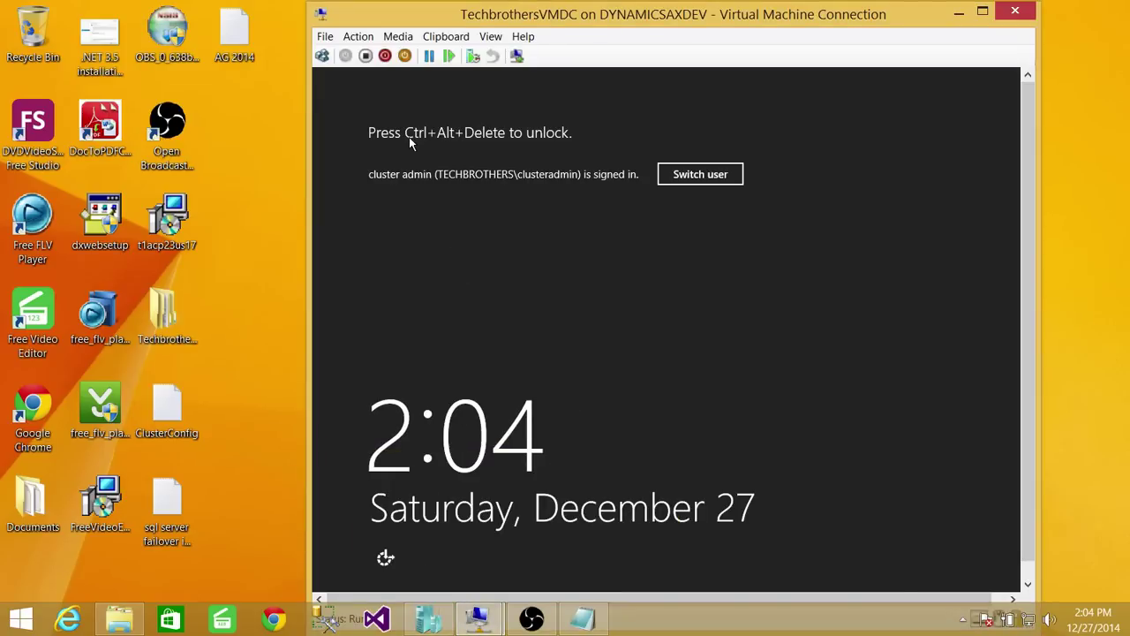
pyautogui.moveTo(499, 621)
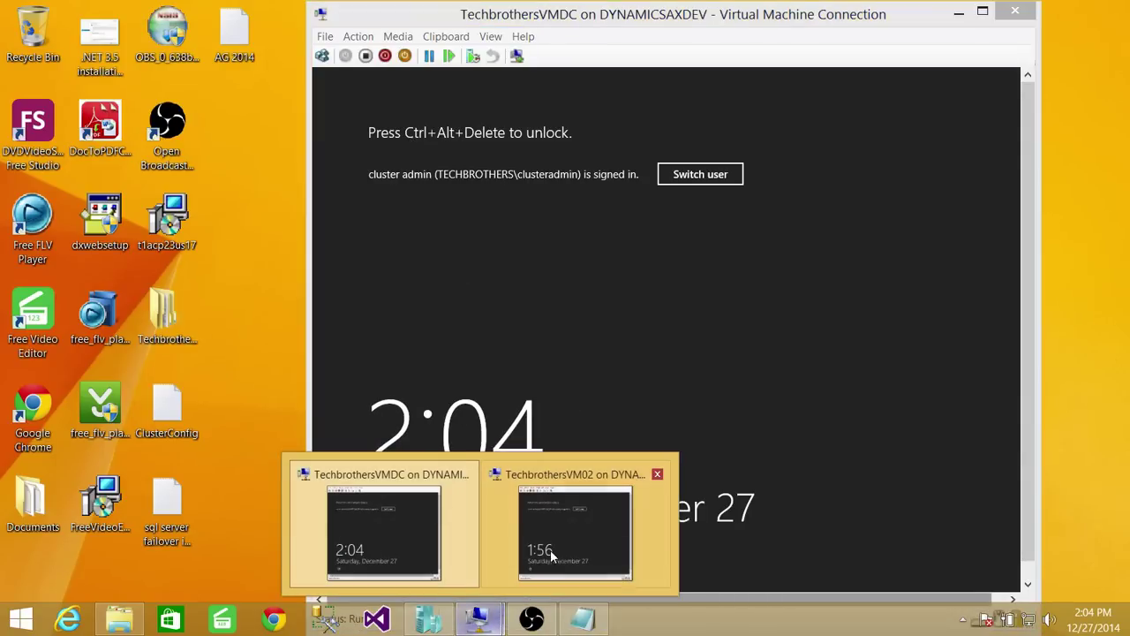
pyautogui.click(578, 531)
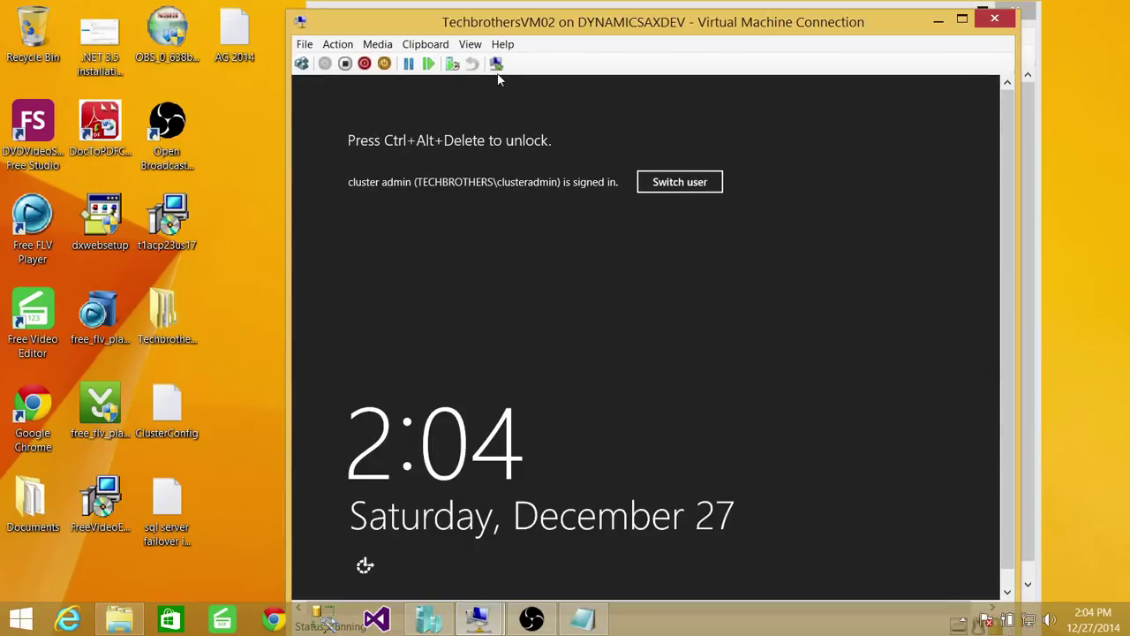
# Step: Send Ctrl+Alt+Delete to the VM and sign in with the account password
pyautogui.click(302, 63)
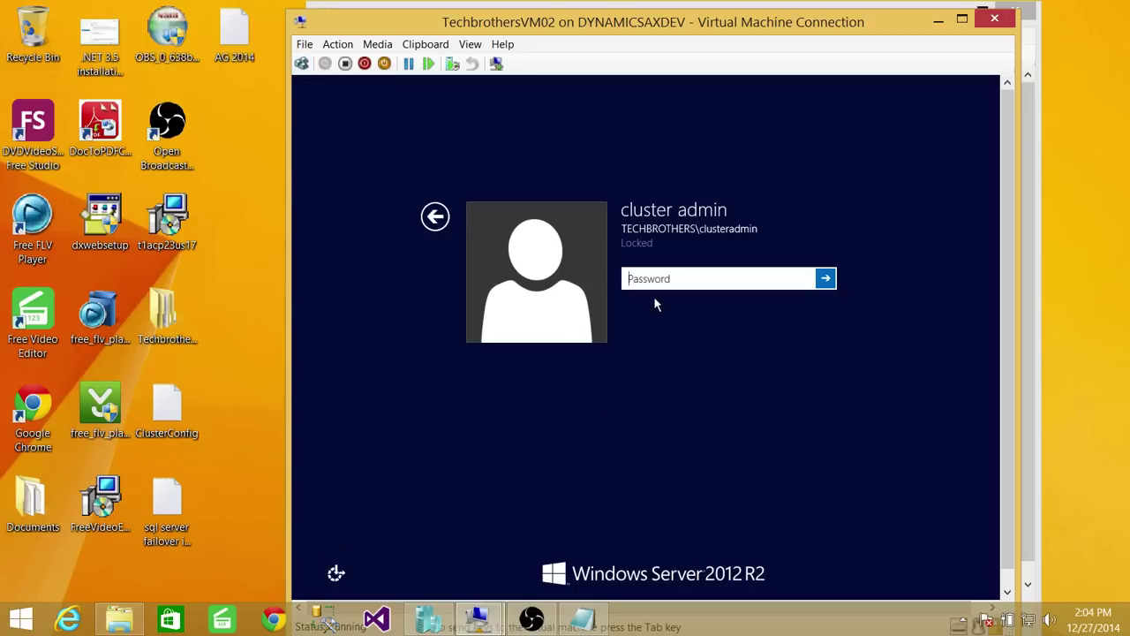
pyautogui.write('*********')
pyautogui.press('Return')
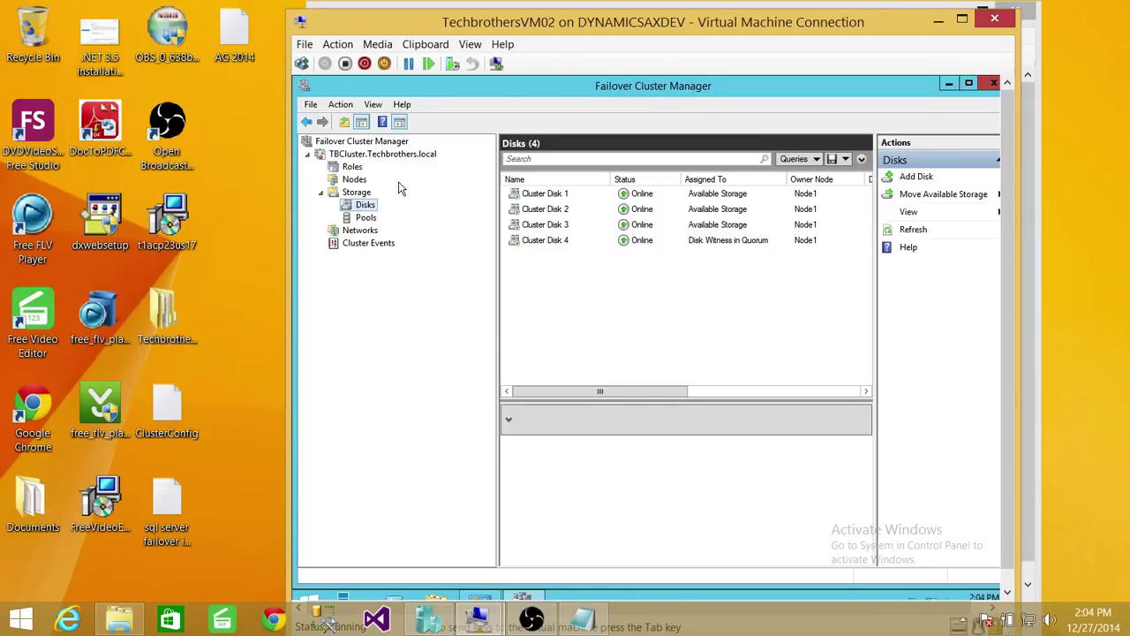
pyautogui.click(360, 167)
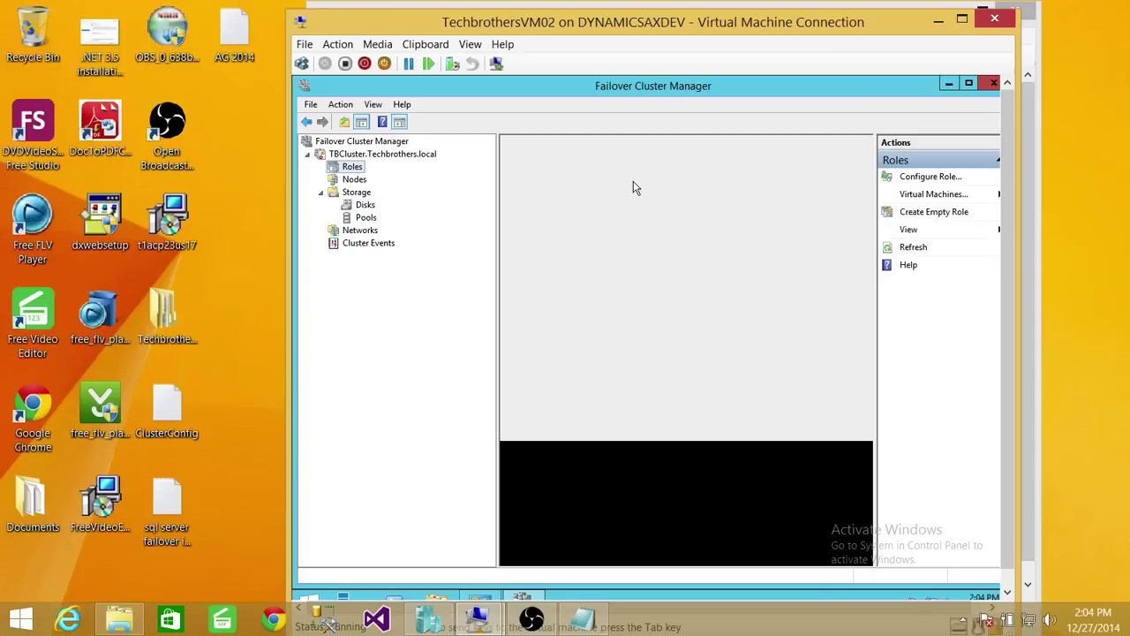
pyautogui.click(356, 179)
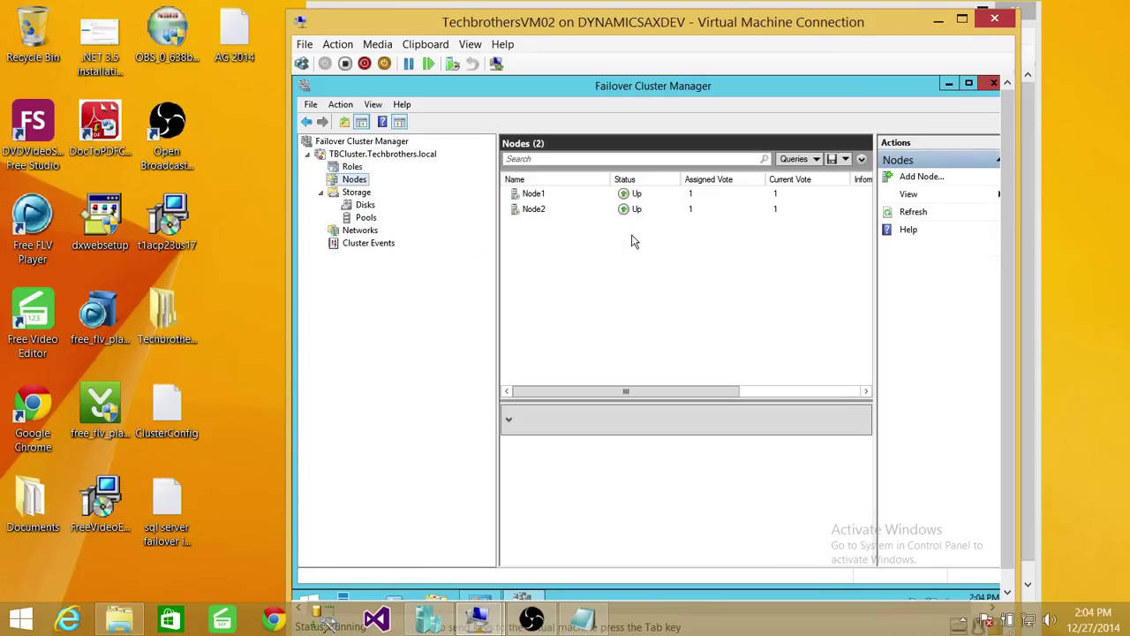
pyautogui.click(364, 206)
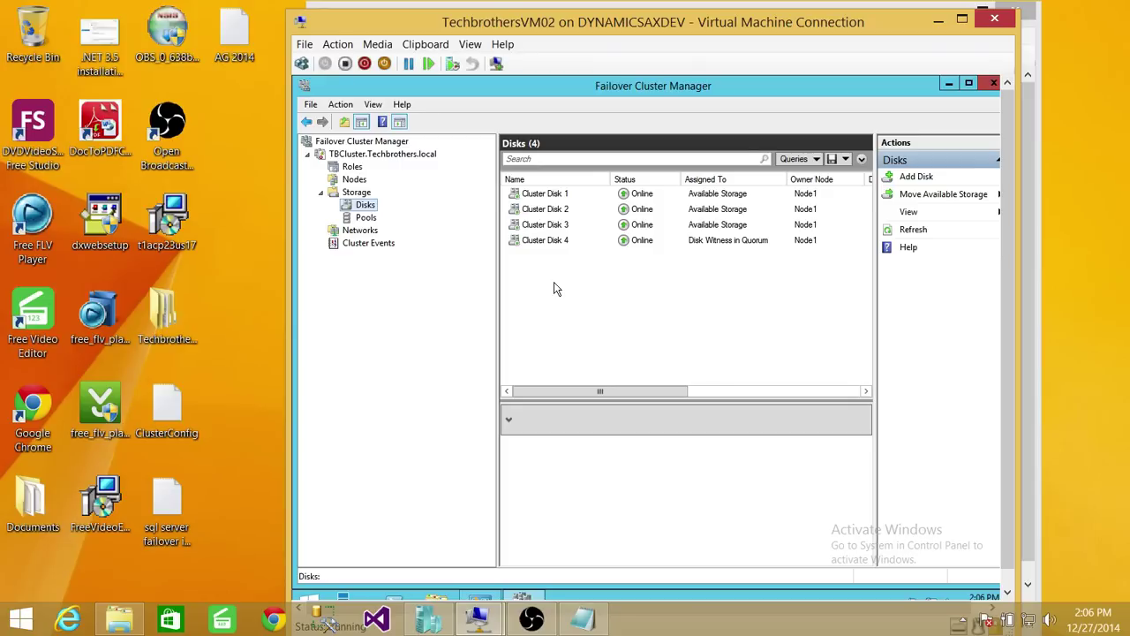
# Step: Launch Configure Cluster Quorum Settings from TBCluster's More Actions menu
pyautogui.click(386, 156)
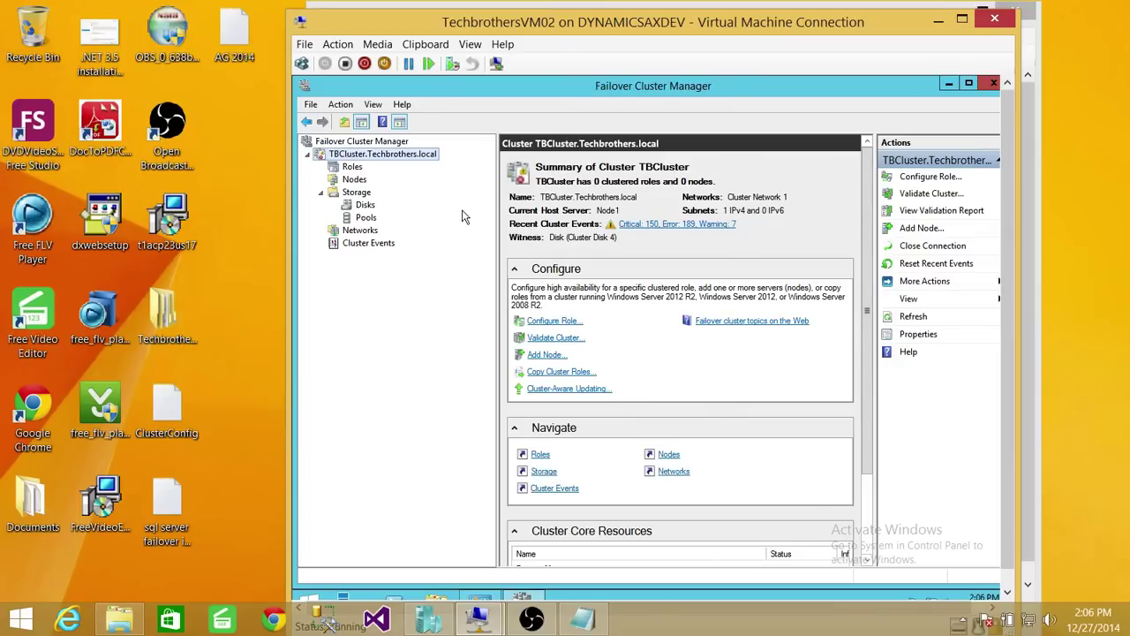
pyautogui.click(931, 288)
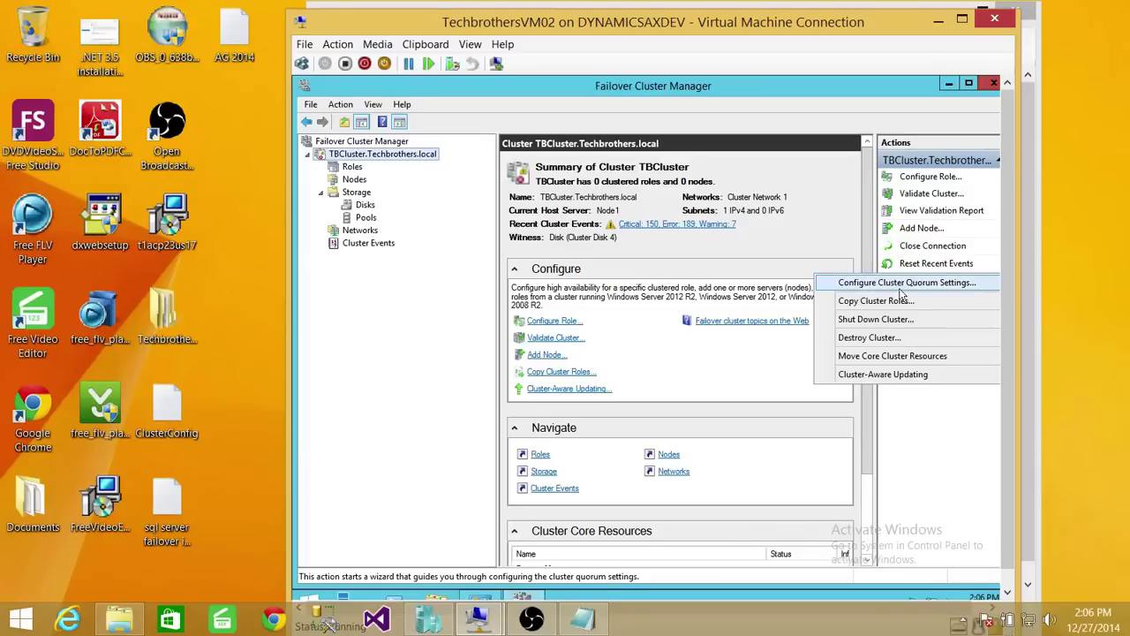
pyautogui.rightClick(422, 159)
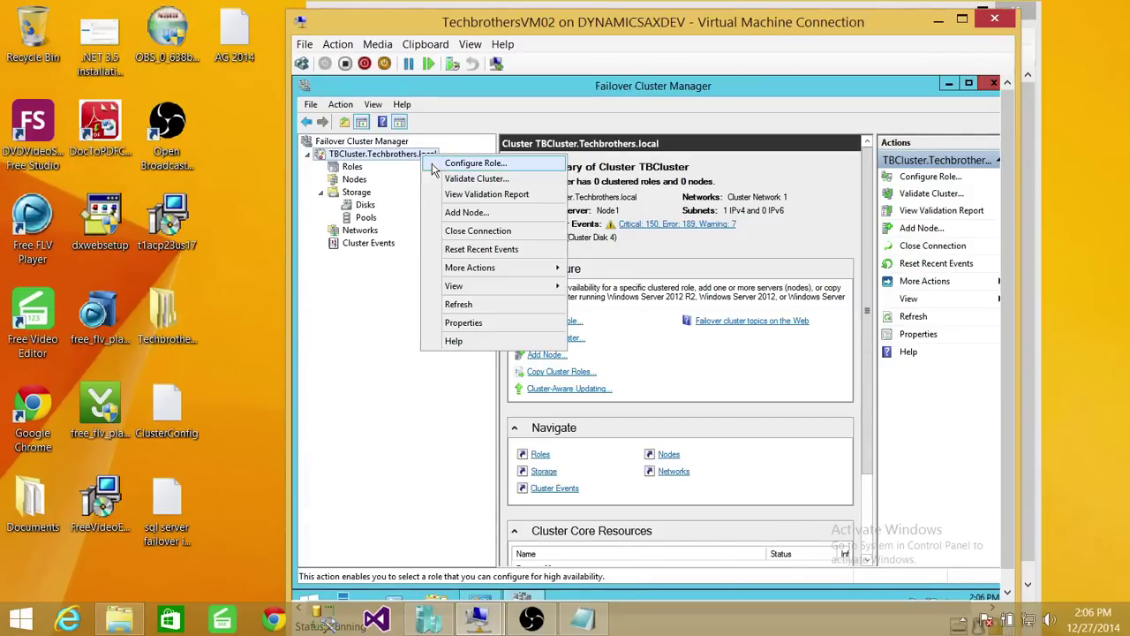
pyautogui.moveTo(483, 273)
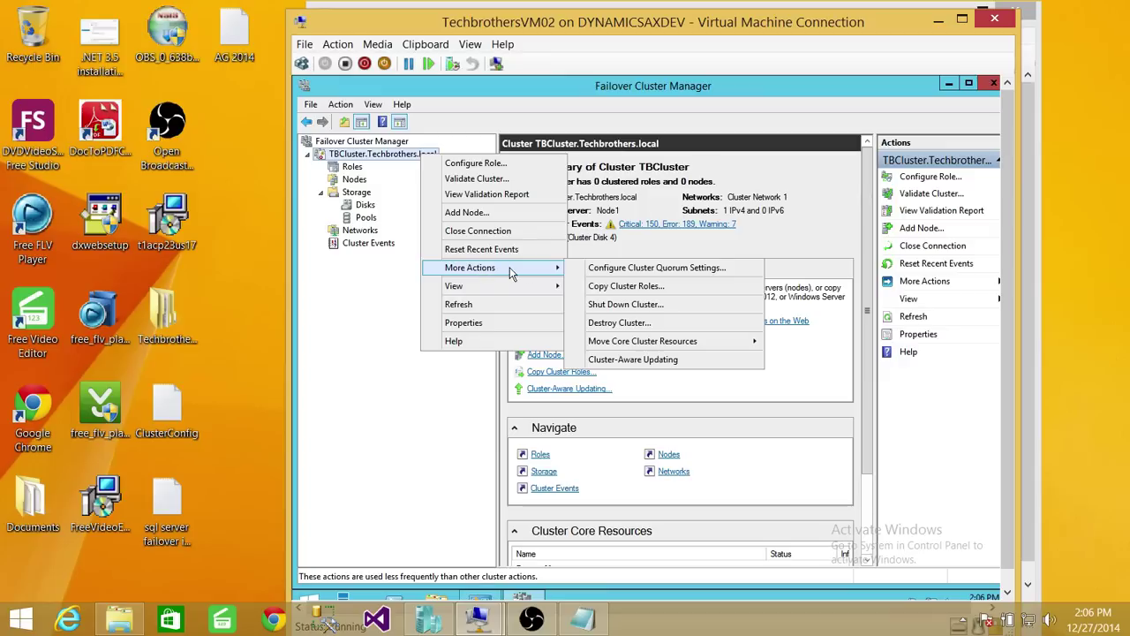
pyautogui.click(624, 274)
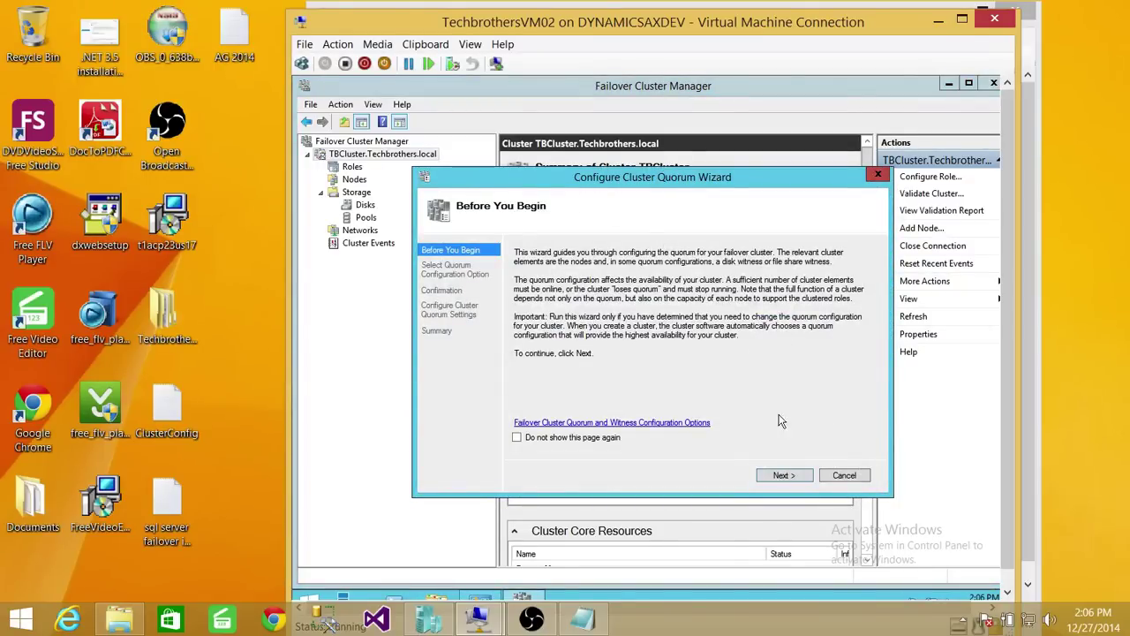
# Step: Move past the wizard's Before You Begin page
pyautogui.click(795, 476)
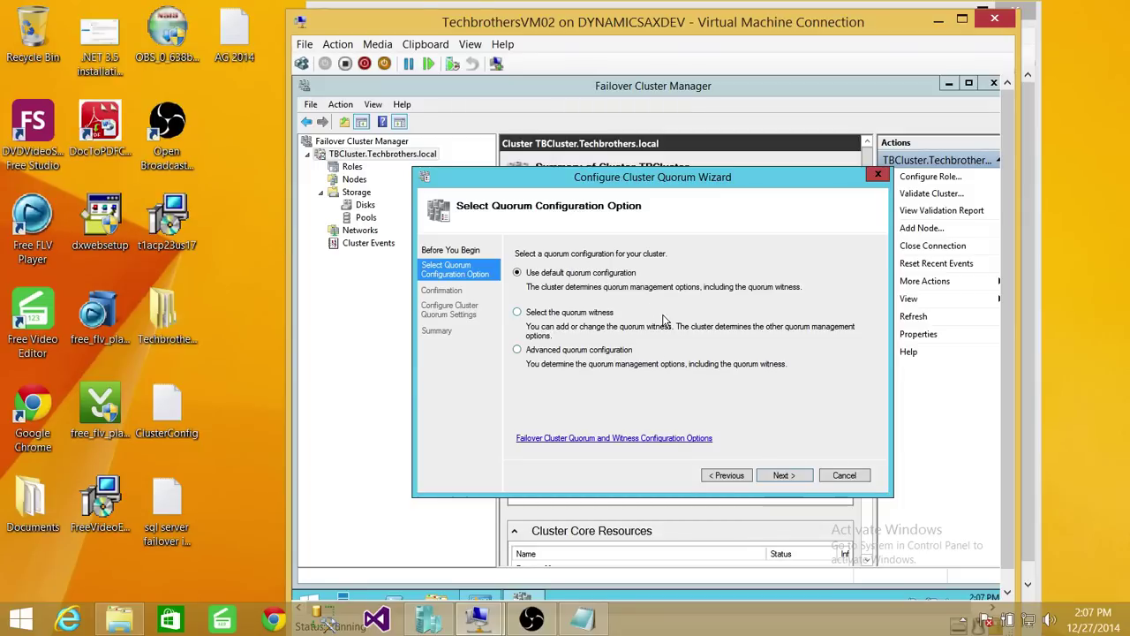
# Step: Choose Advanced quorum configuration and continue to Select Voting Configuration with All Nodes voting
pyautogui.click(517, 351)
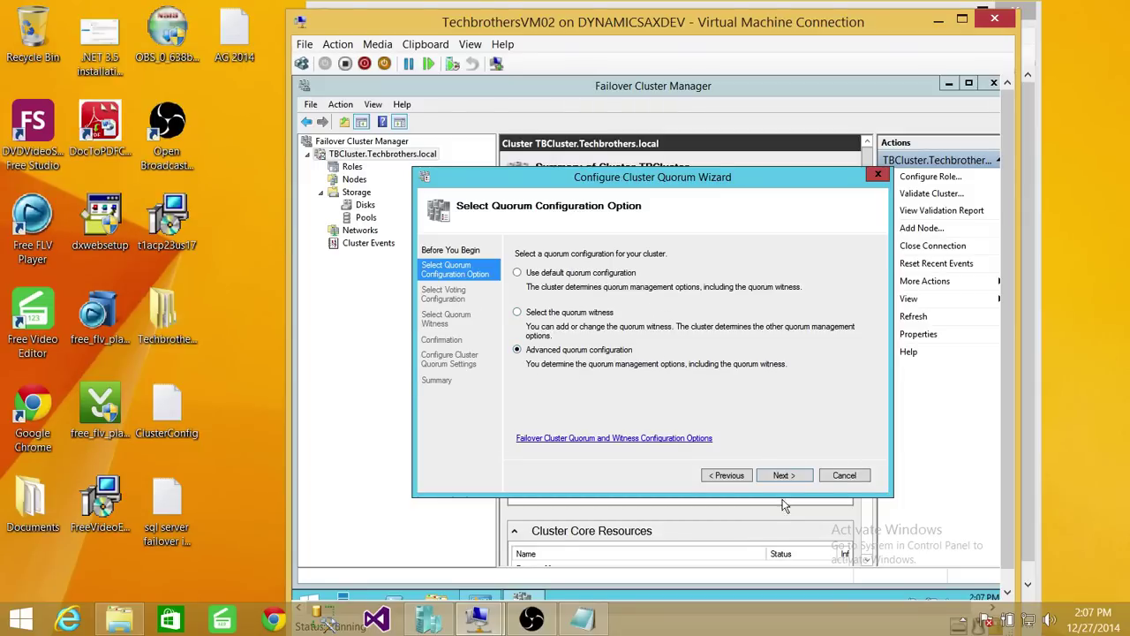
pyautogui.click(783, 475)
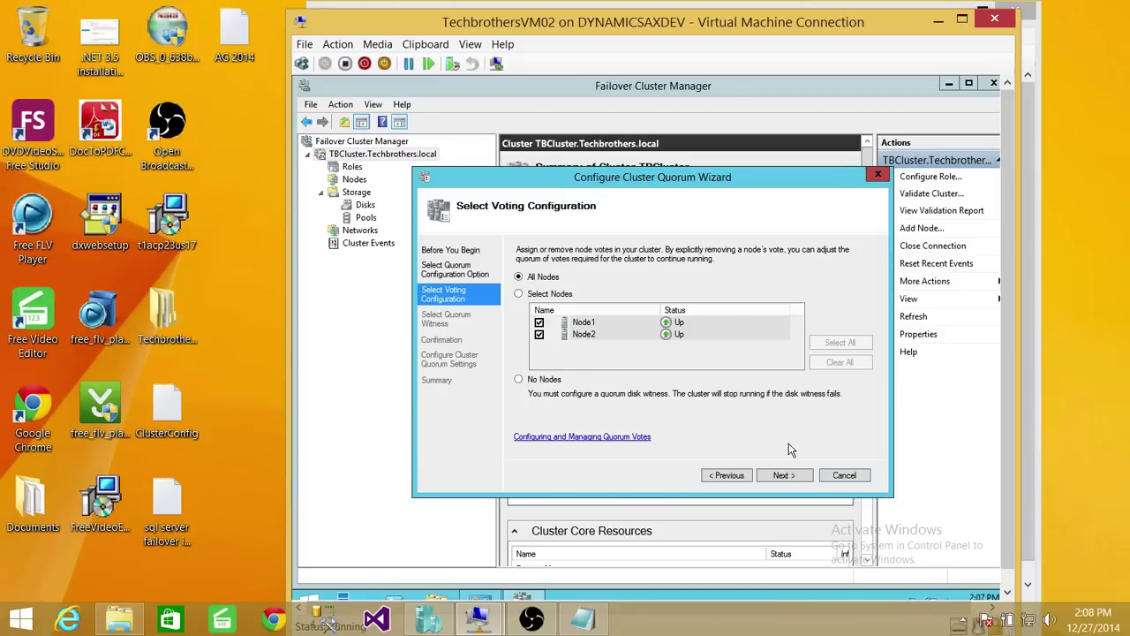
# Step: Keep all nodes voting and accept Configure a disk witness as the witness option
pyautogui.click(784, 475)
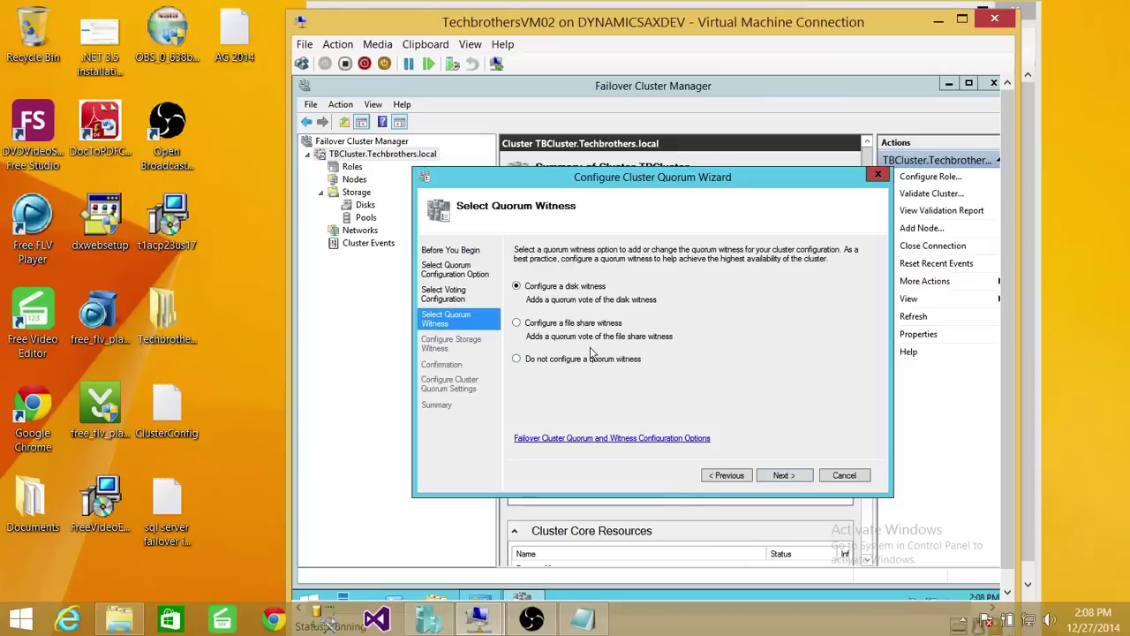
pyautogui.click(788, 476)
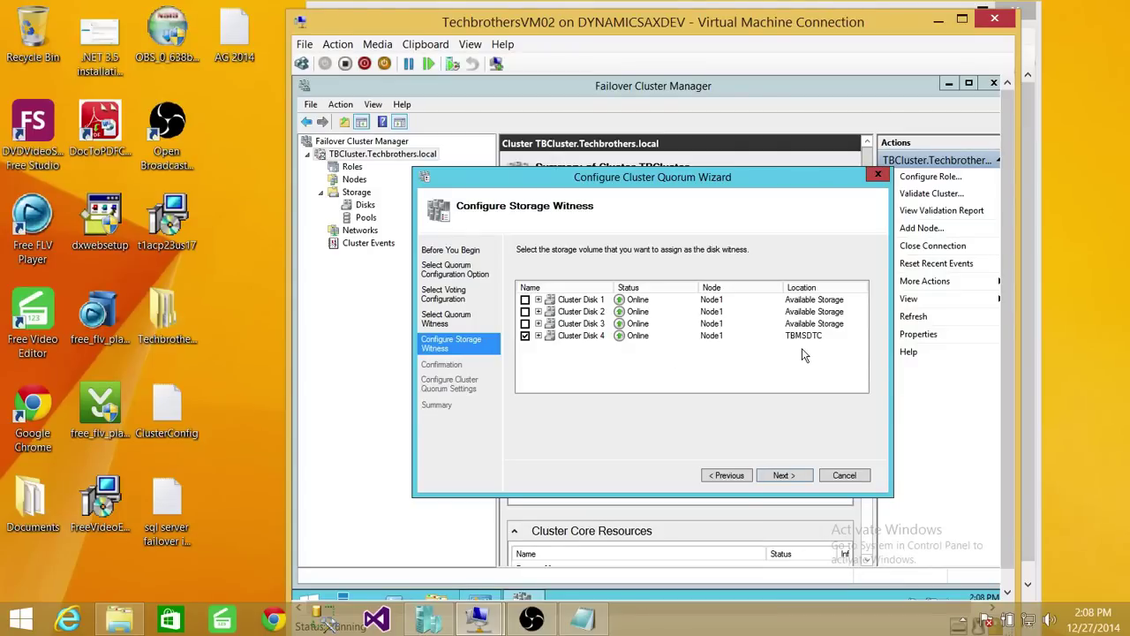
# Step: Expand Cluster Disk 4 to show volume Q: (NTFS), 933 MB free of 990 MB
pyautogui.click(536, 336)
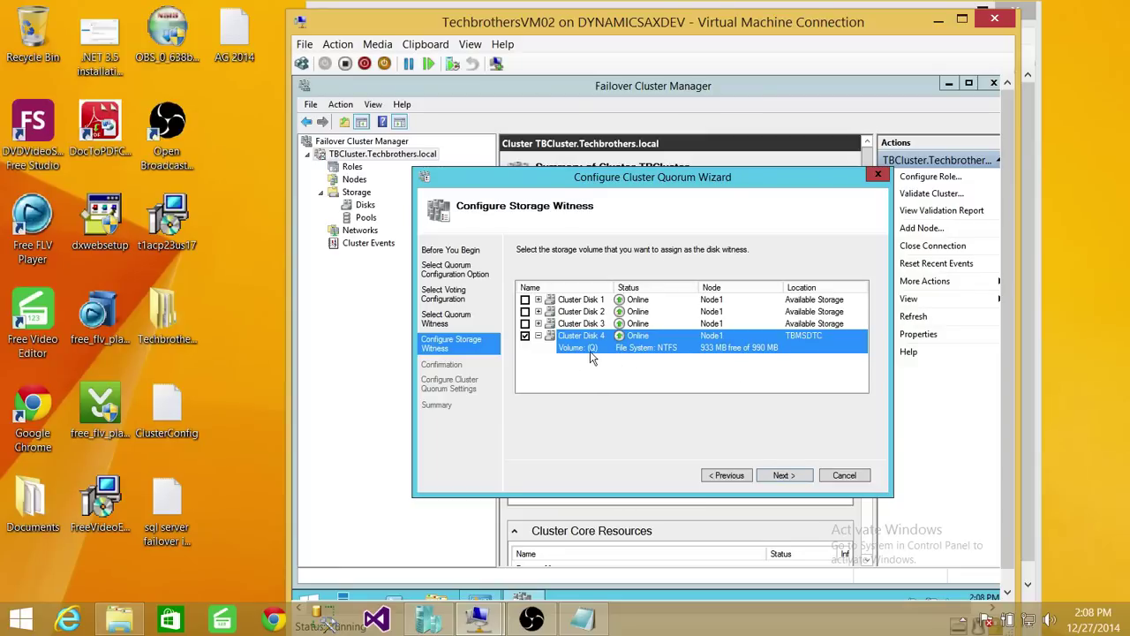
# Step: Switch the disk witness from Cluster Disk 4 to Cluster Disk 1 and proceed to Confirmation
pyautogui.click(539, 338)
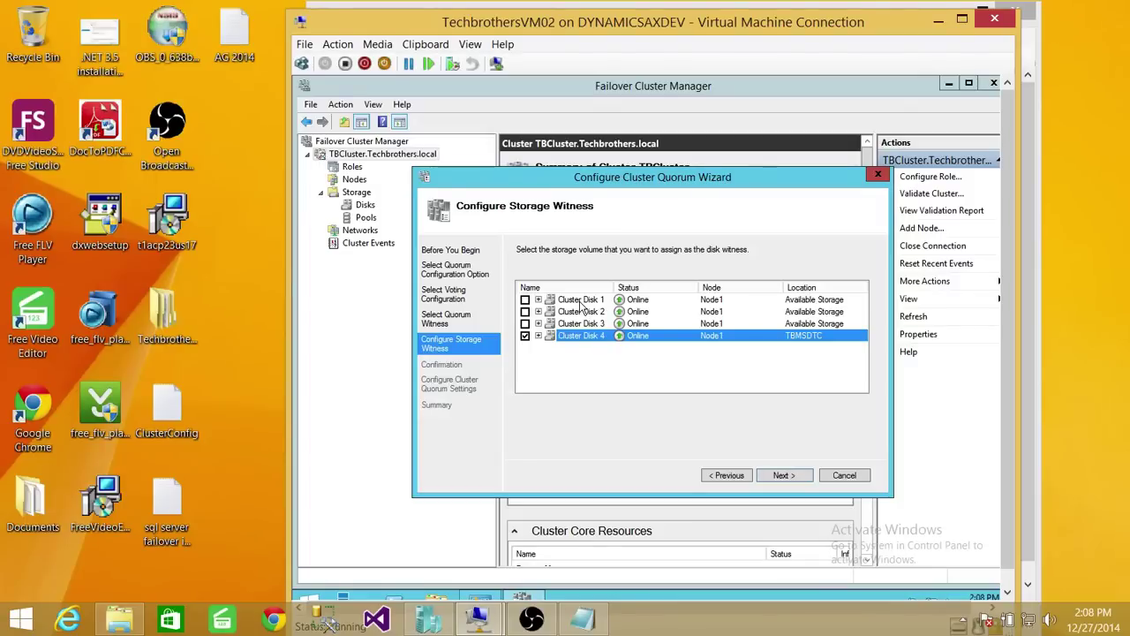
pyautogui.click(539, 337)
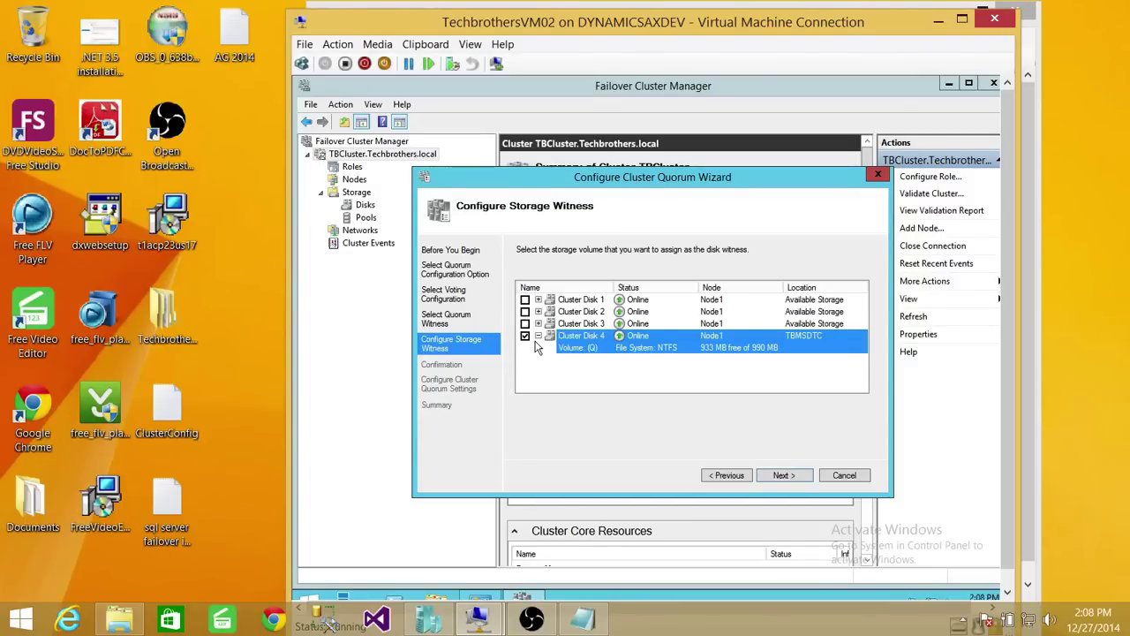
pyautogui.click(526, 337)
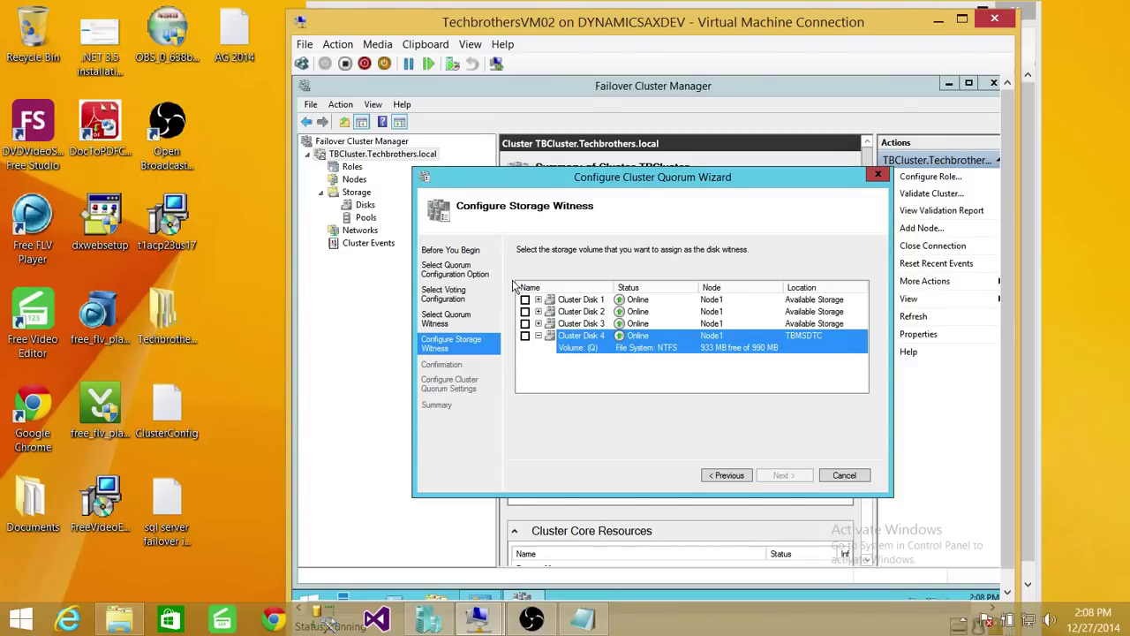
pyautogui.click(526, 299)
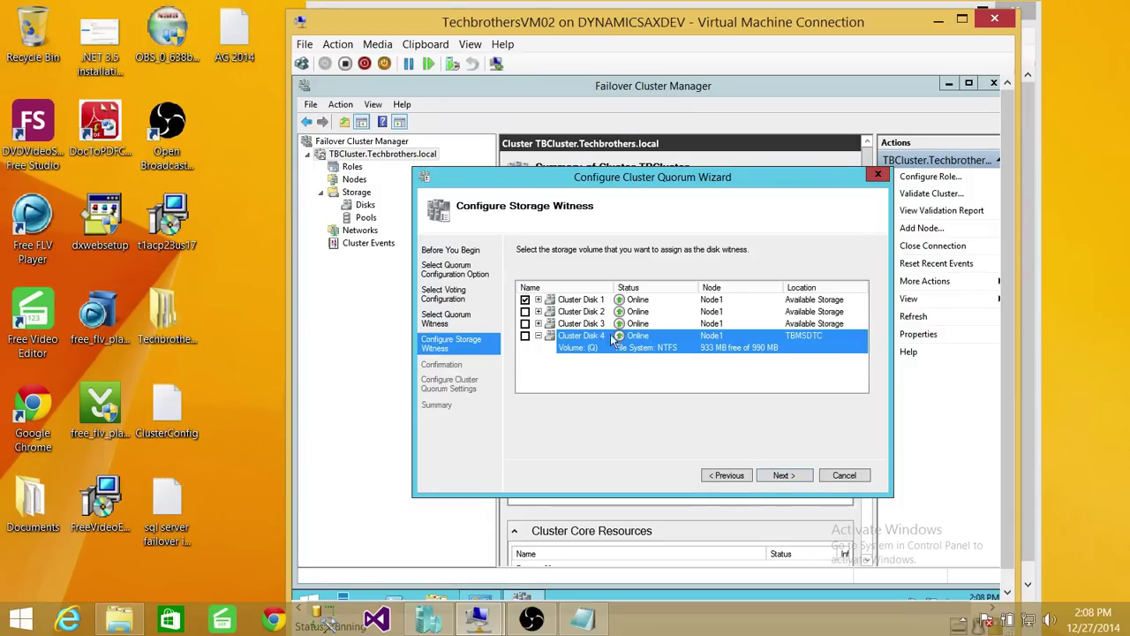
pyautogui.click(784, 476)
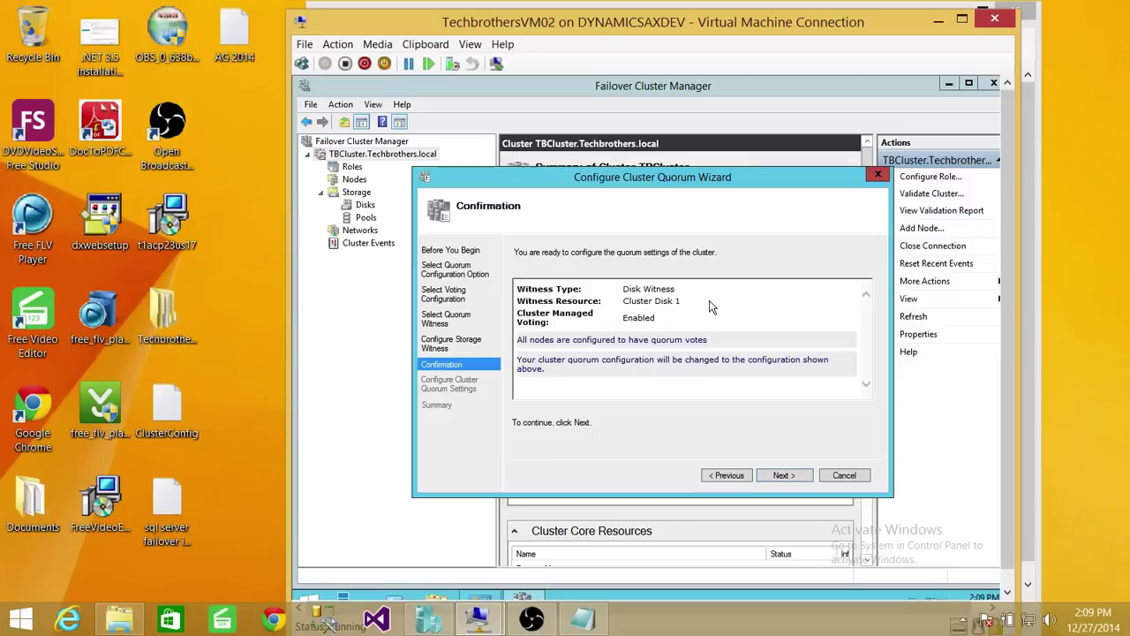
# Step: Apply the Cluster Disk 1 witness quorum settings and finish the wizard
pyautogui.click(785, 477)
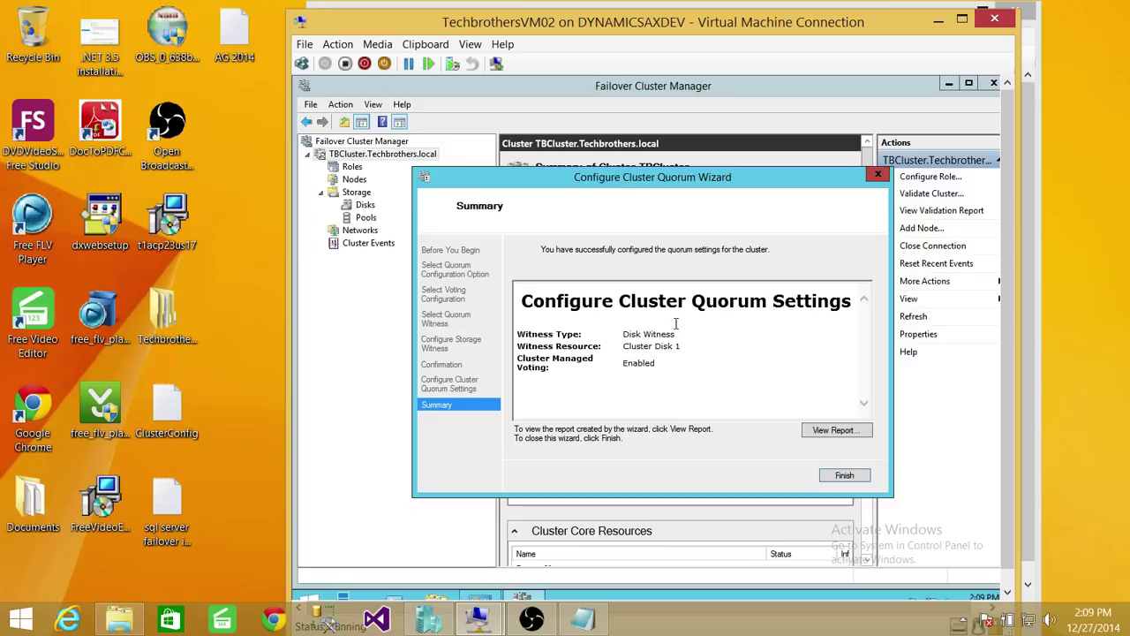
pyautogui.click(845, 477)
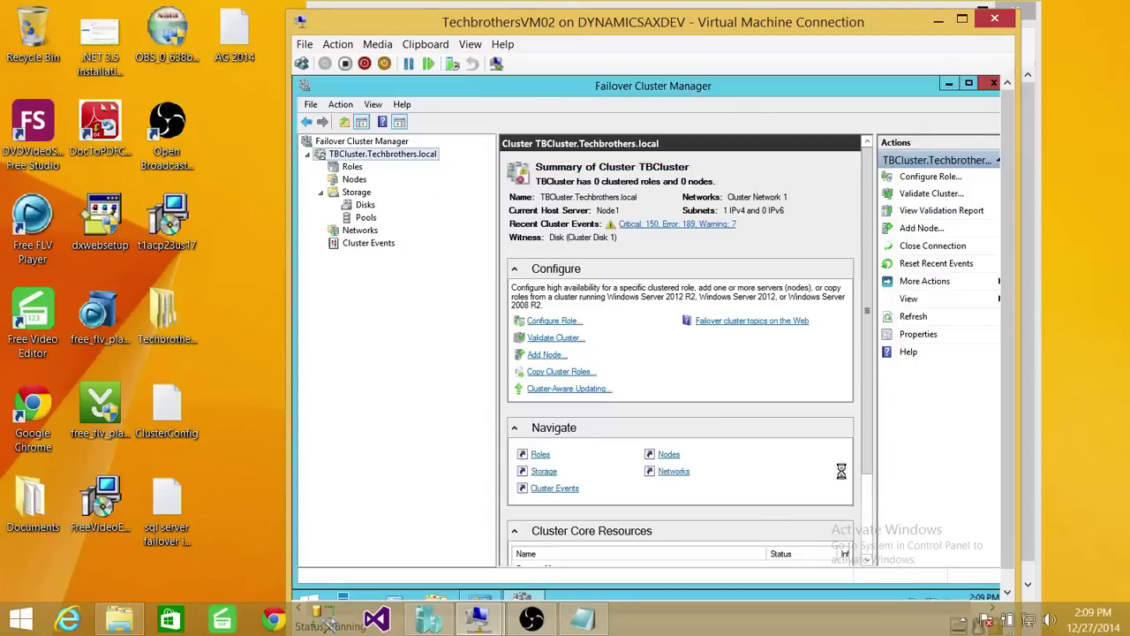